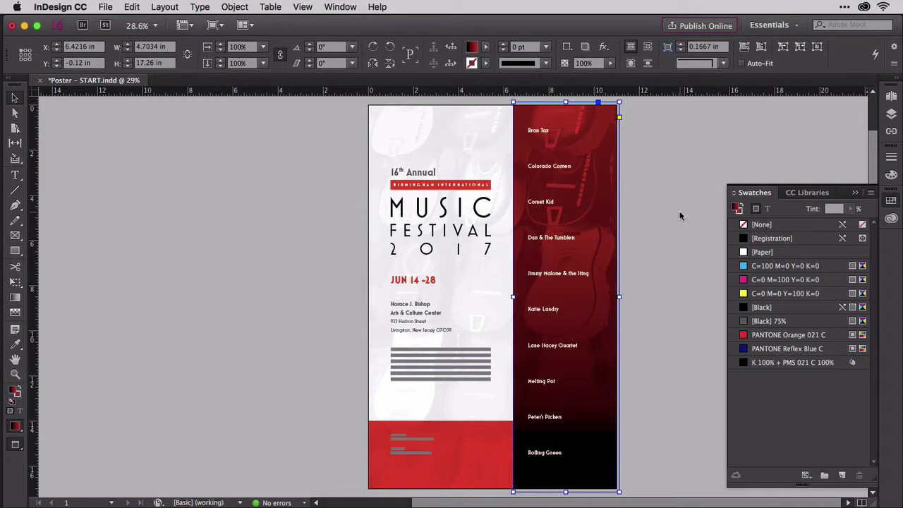
Step: Deselect the dark red column and start a New Mixed Ink Group from the Swatches panel menu
click(679, 211)
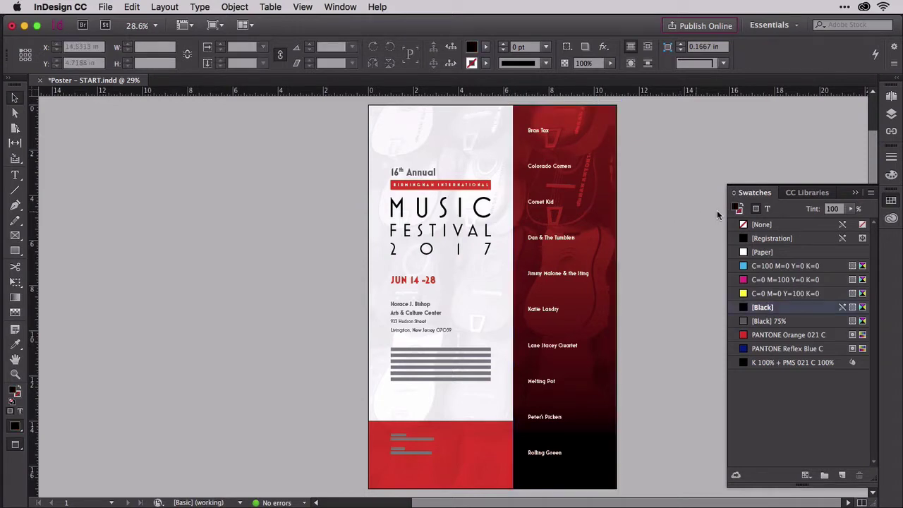
click(870, 193)
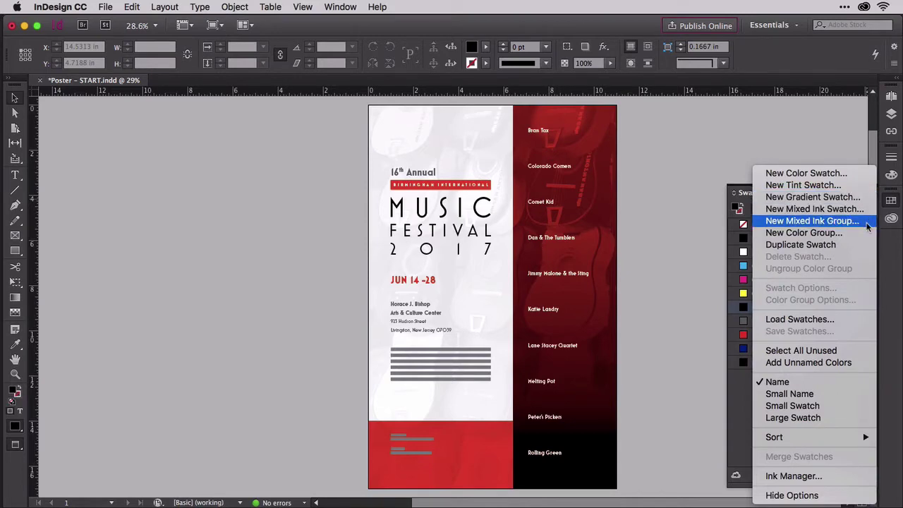
click(867, 223)
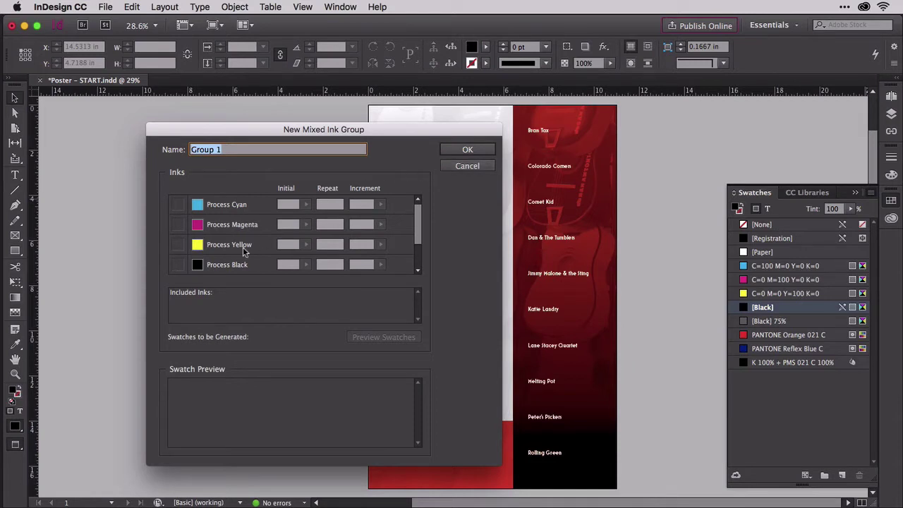
Step: Include Process Black and PANTONE Orange 021 C, with black starting at 10% and repeated 9 times
click(178, 265)
scroll(414, 234, down, 2)
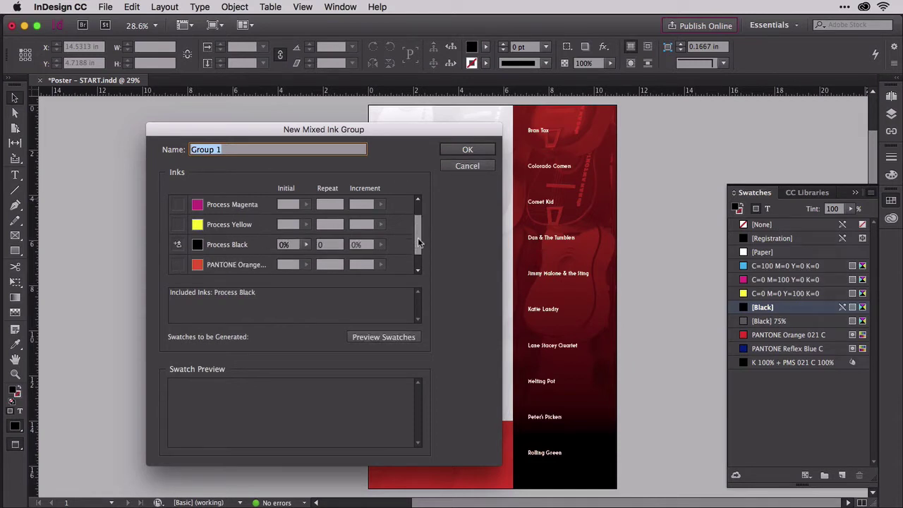
click(179, 245)
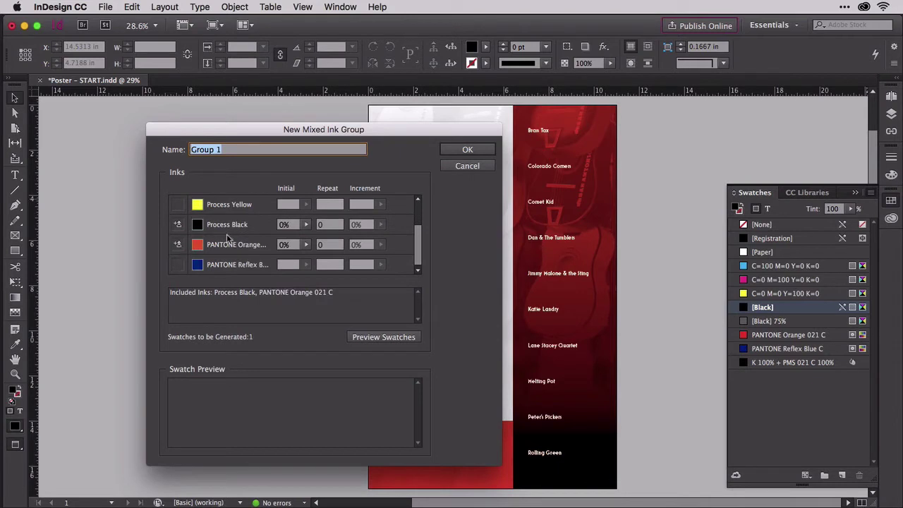
click(306, 224)
drag(248, 242, 254, 240)
click(328, 224)
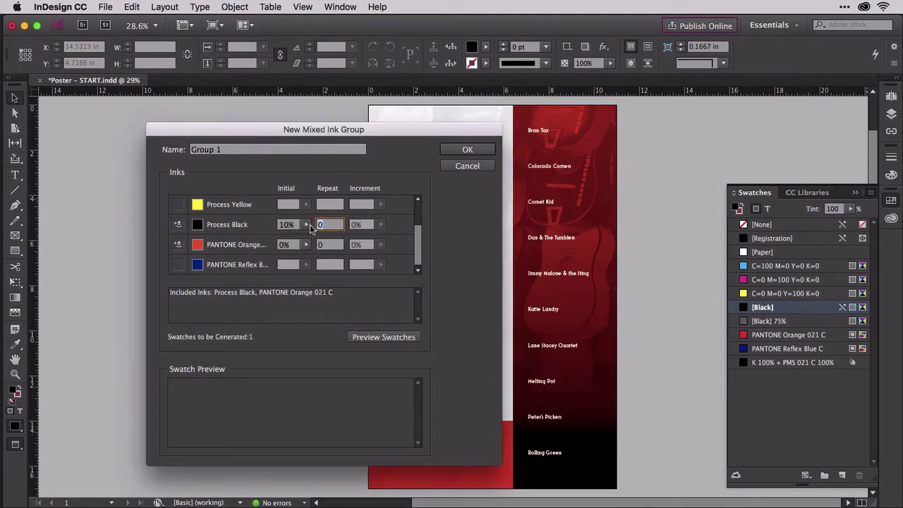
text(9)
Step: Set PANTONE Orange 021 C's initial value to 100%
click(306, 244)
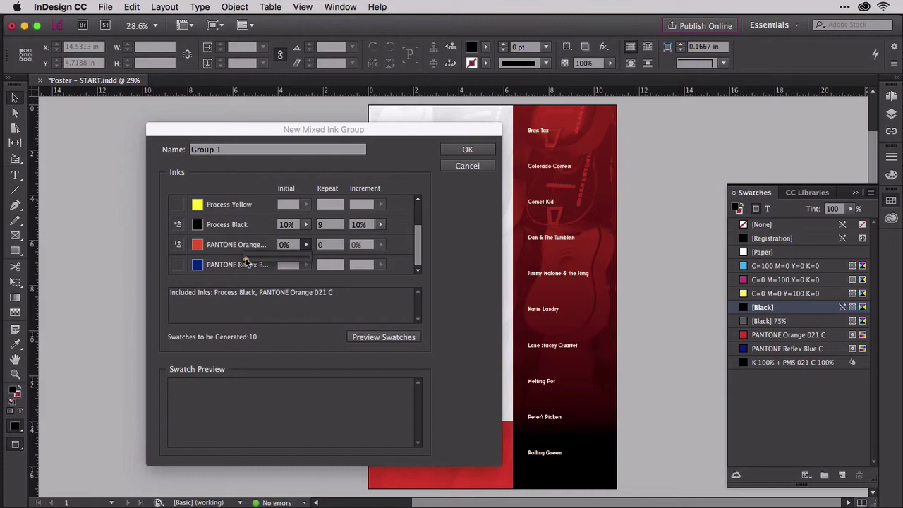
drag(245, 261, 329, 264)
click(332, 246)
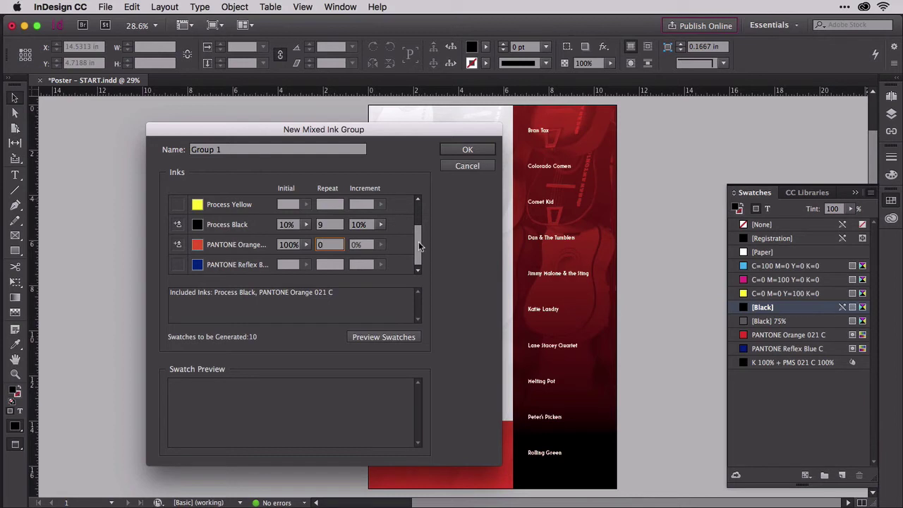
Step: Preview the ten swatches, create Group 1, and make the Swatches panel list taller
click(392, 337)
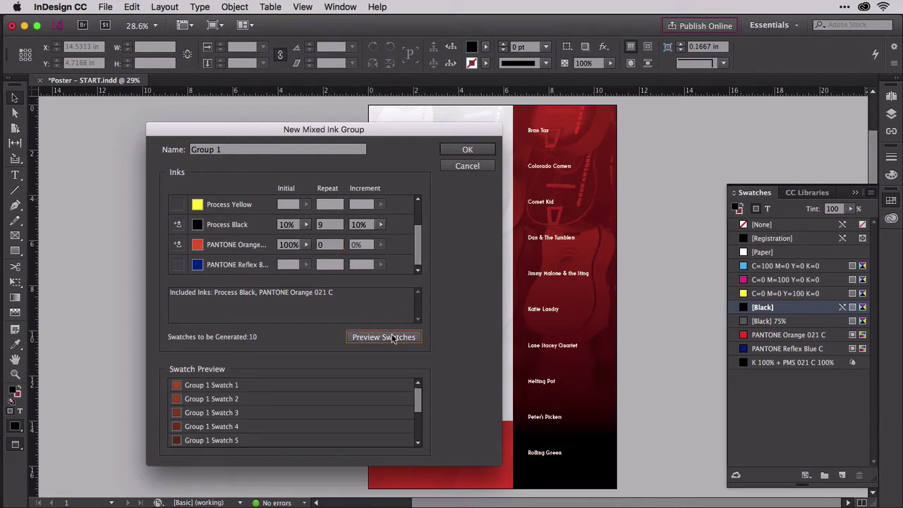
drag(420, 400, 414, 435)
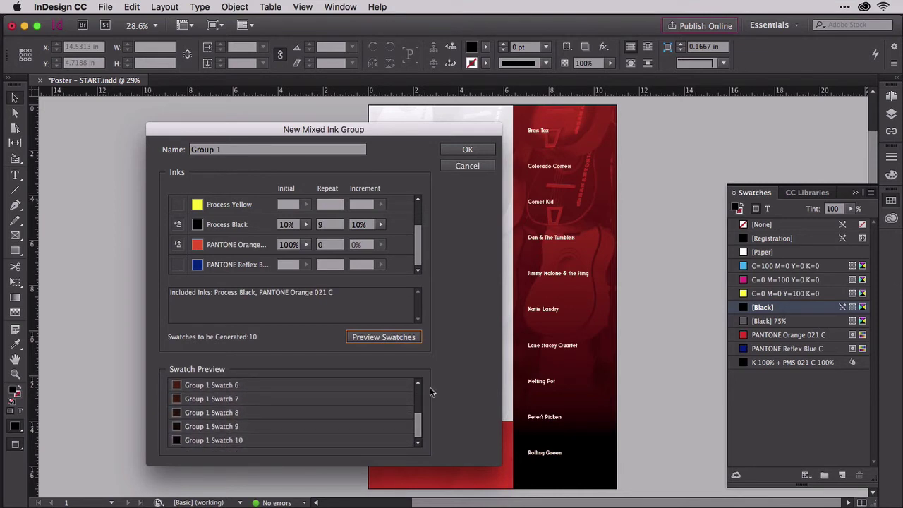
click(466, 150)
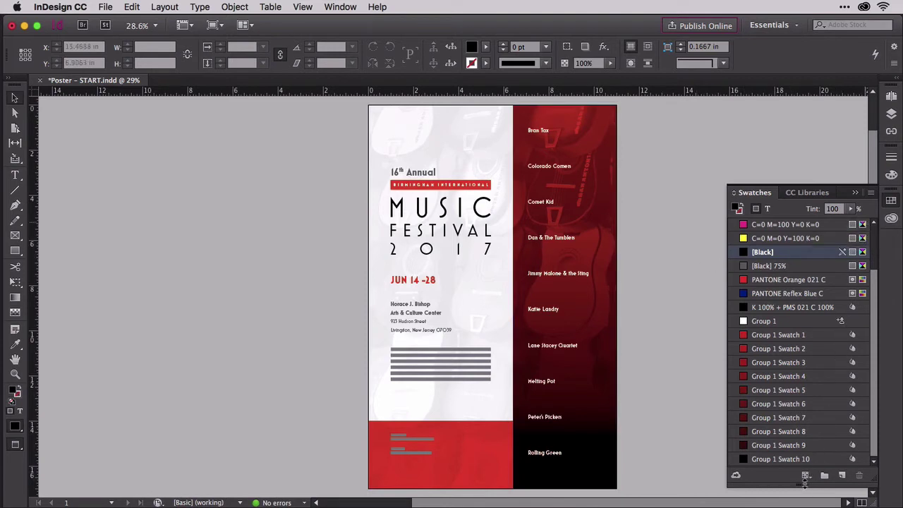
drag(805, 485, 804, 504)
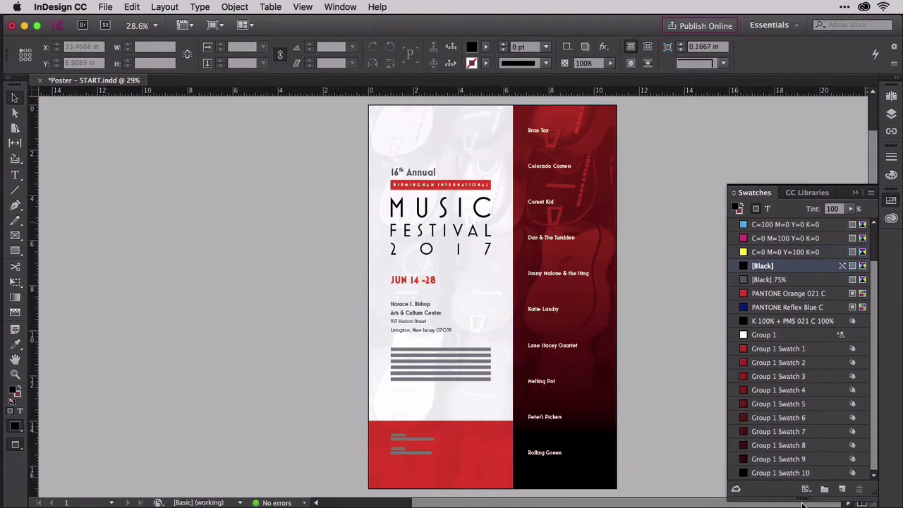
Step: Rename the Group 1 mixed ink group to 'K + PMS 021 C'
double_click(827, 339)
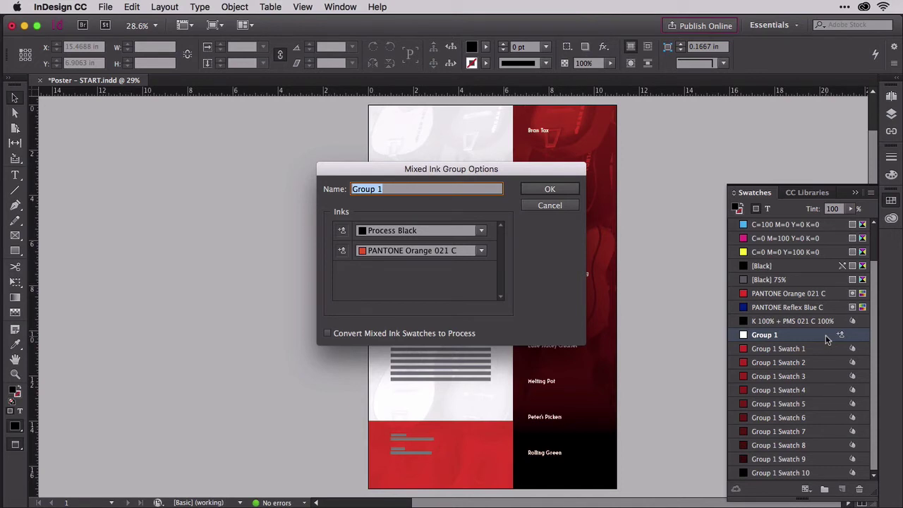
key(BackSpace)
text(K + PMS 021 C)
click(482, 252)
click(452, 318)
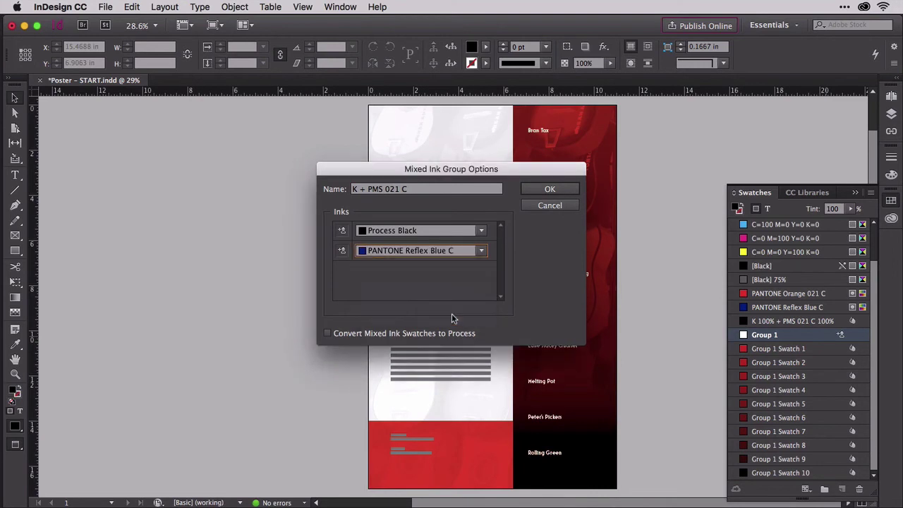
click(536, 191)
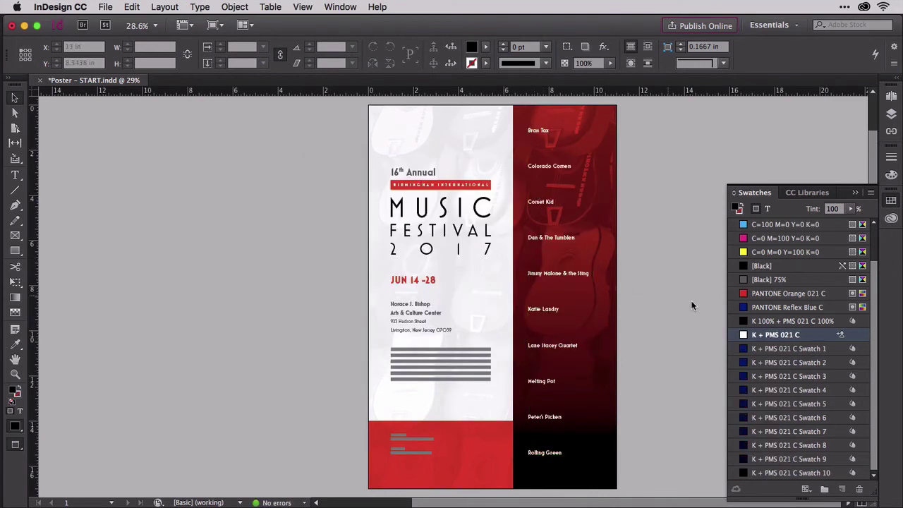
Step: Restore PANTONE Orange 021 C as the second ink of K + PMS 021 C
double_click(749, 334)
click(482, 252)
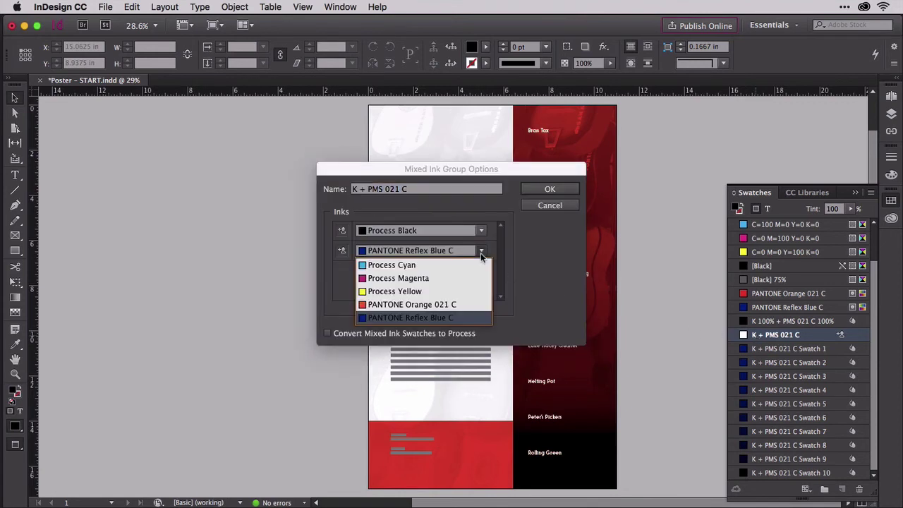
click(445, 307)
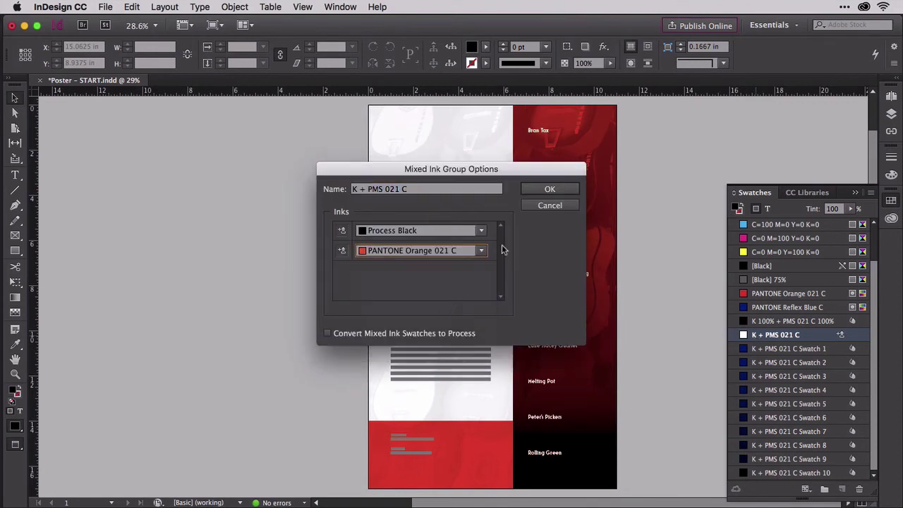
click(548, 189)
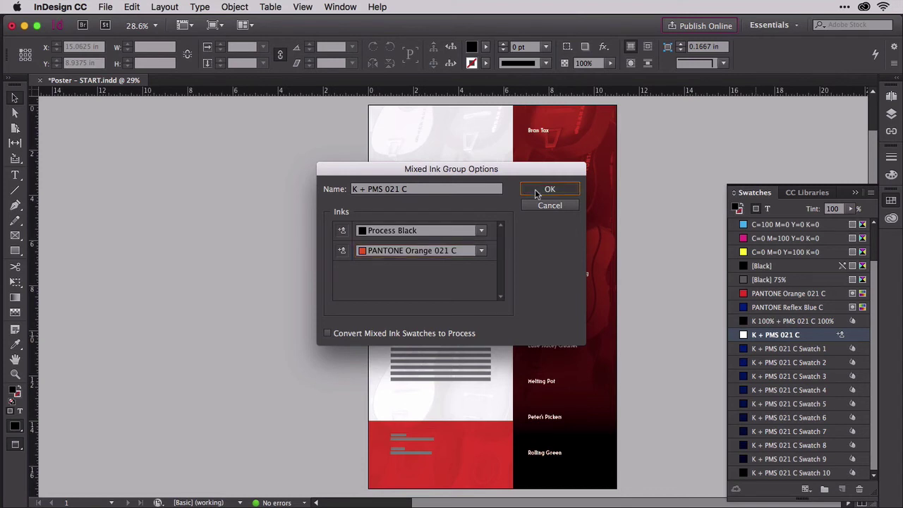
click(411, 282)
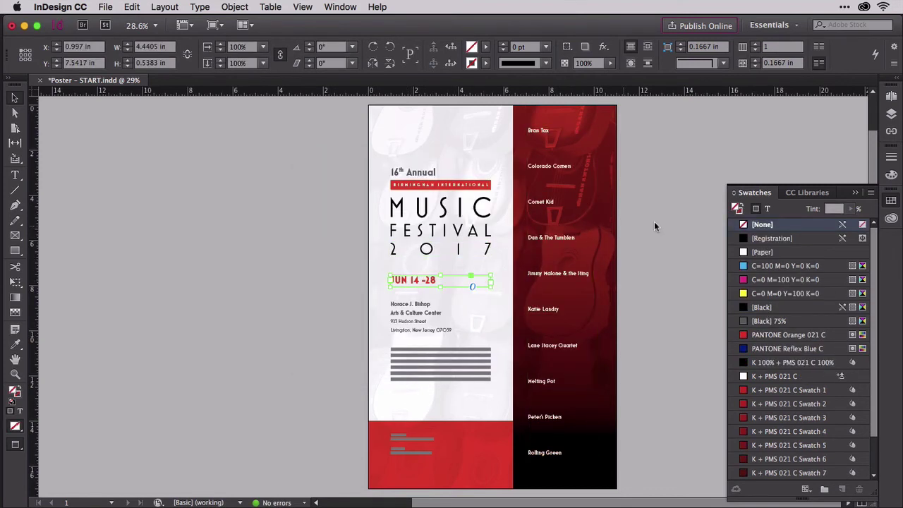
Step: Colour the JUN 14-28 date text and the Birmingham International bar with K + PMS 021 C Swatch 3
click(768, 209)
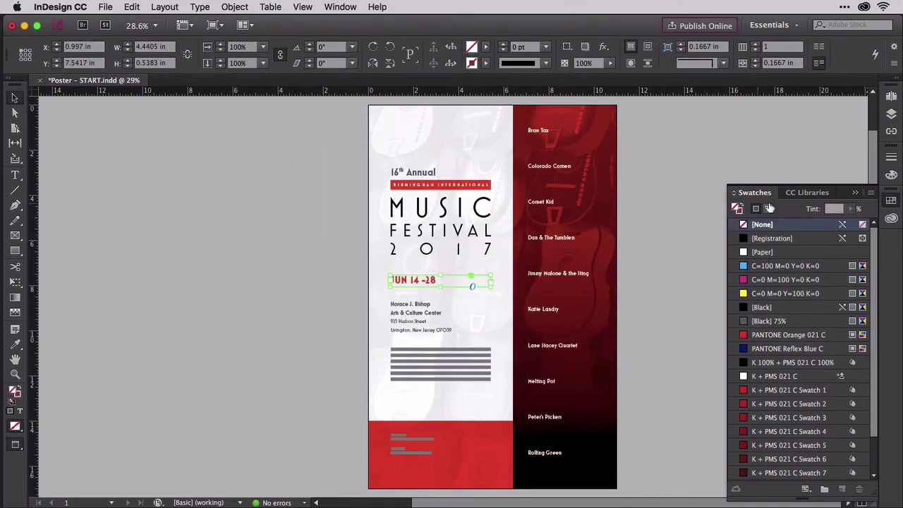
click(748, 419)
click(407, 191)
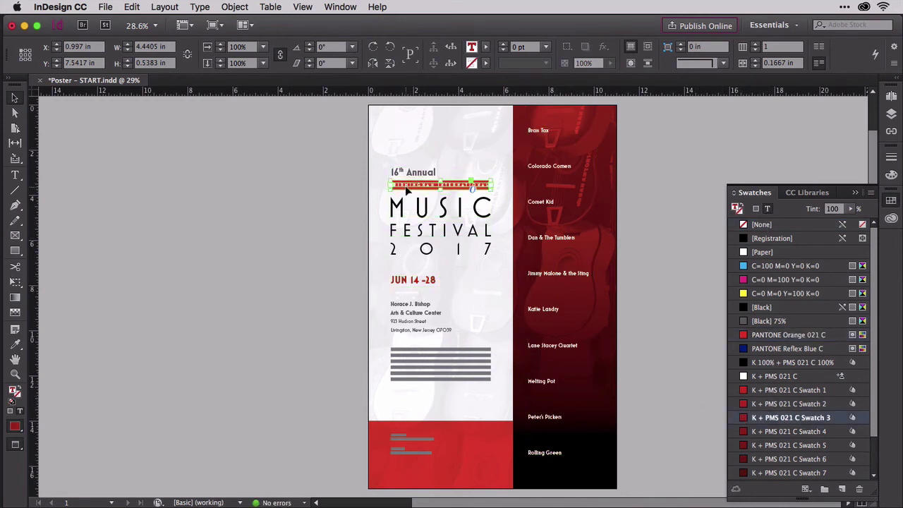
click(760, 419)
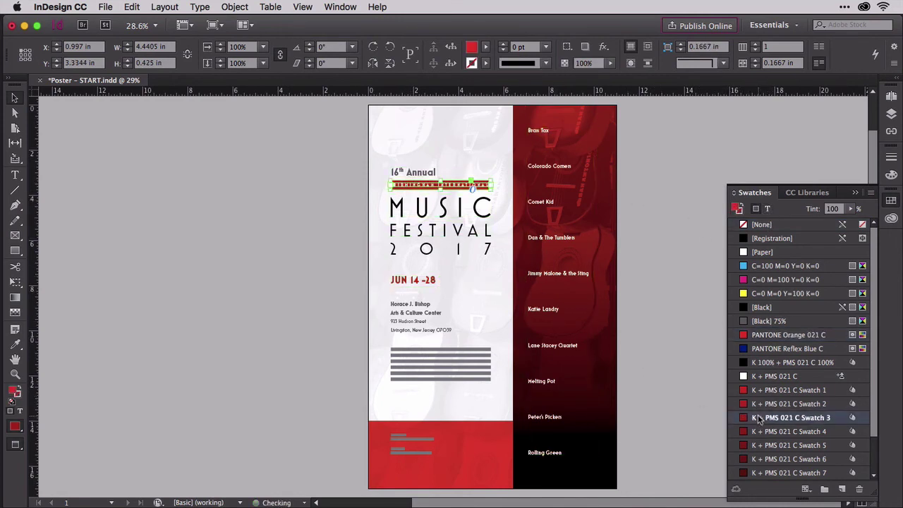
Step: Fill the bottom red block with K + PMS 021 C Swatch 7
click(495, 429)
click(495, 429)
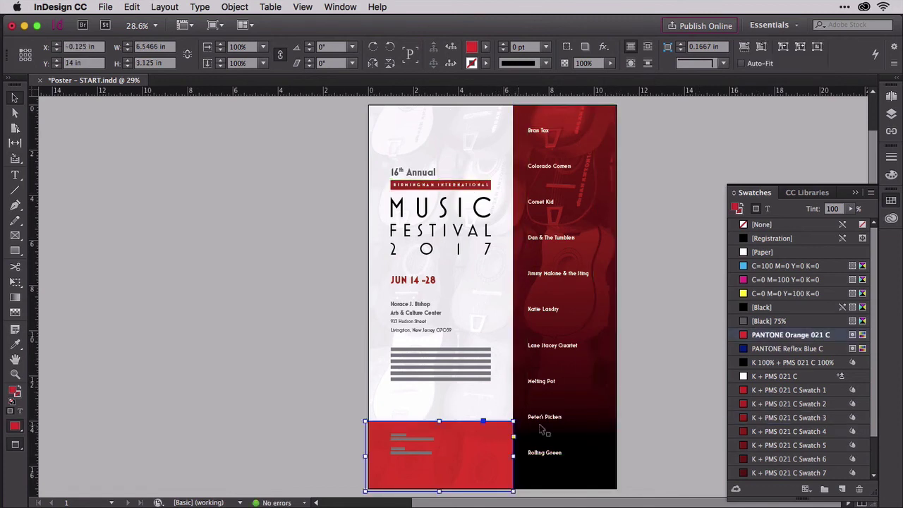
scroll(822, 419, down, 3)
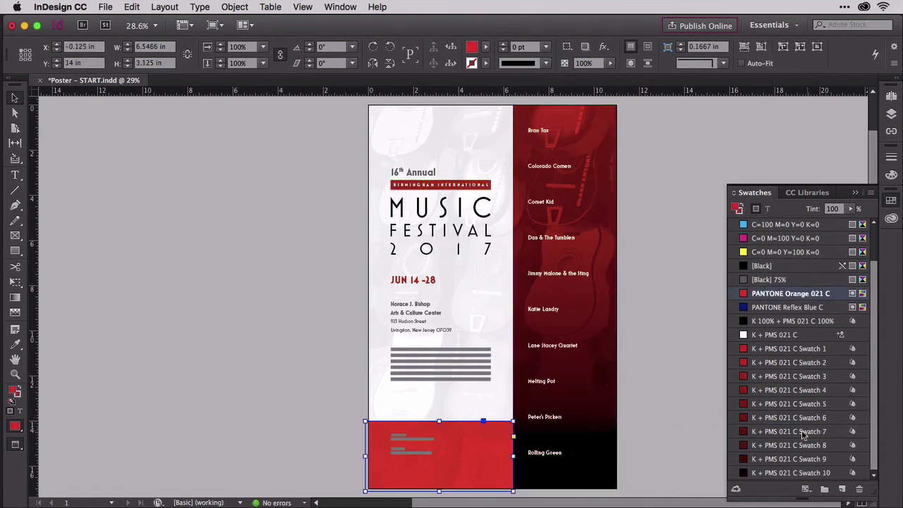
click(775, 432)
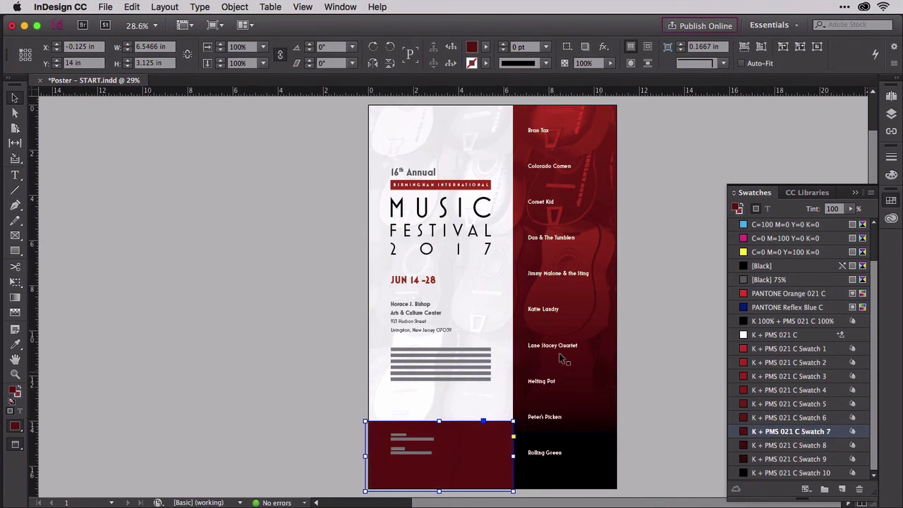